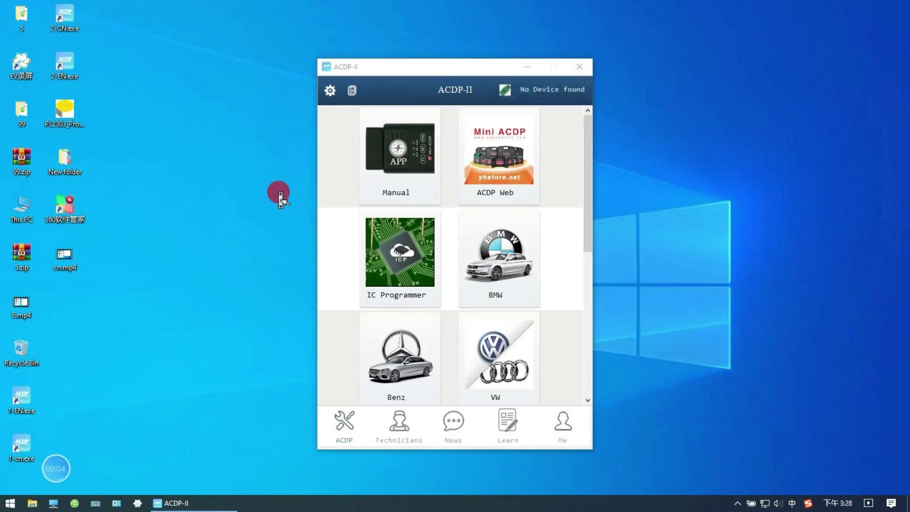
Show the ACDP-II device binding list from the settings gear
left_click(330, 92)
left_click(378, 126)
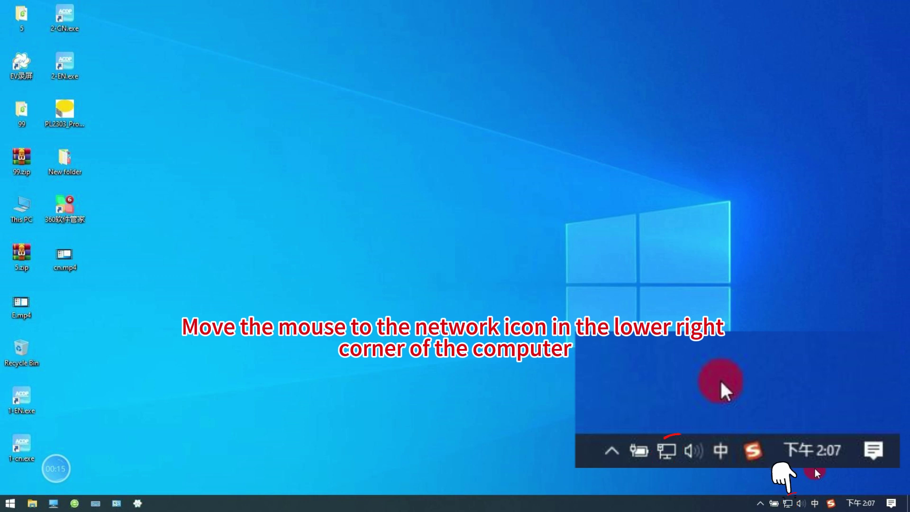
Open the Ethernet 2 adapter's properties from Network & Internet adapter options
right_click(789, 503)
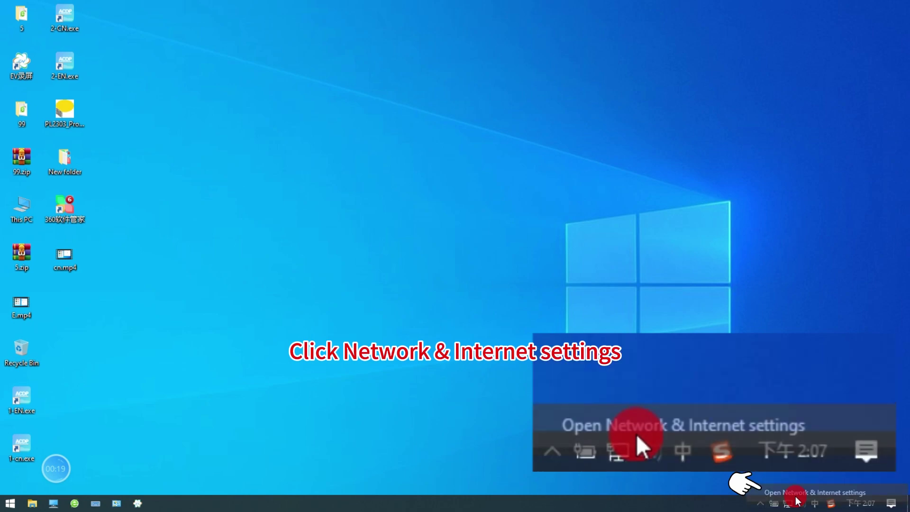
left_click(797, 498)
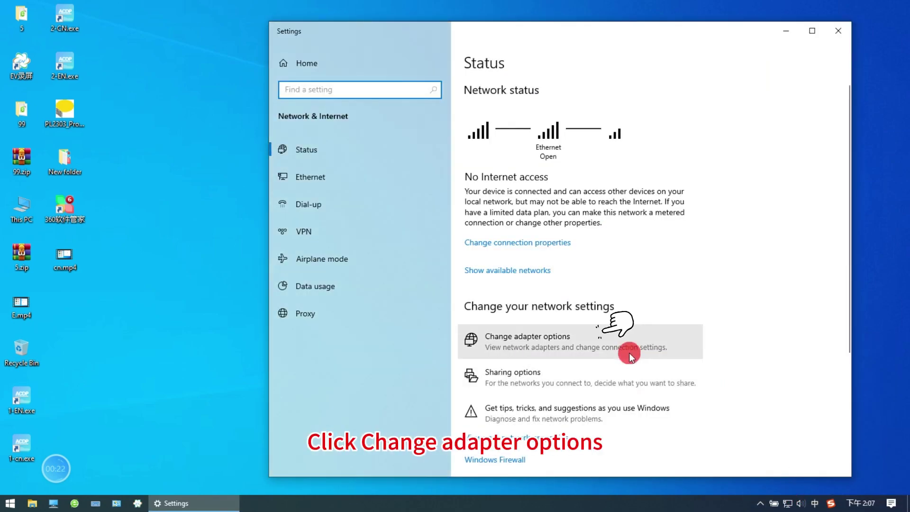
left_click(626, 340)
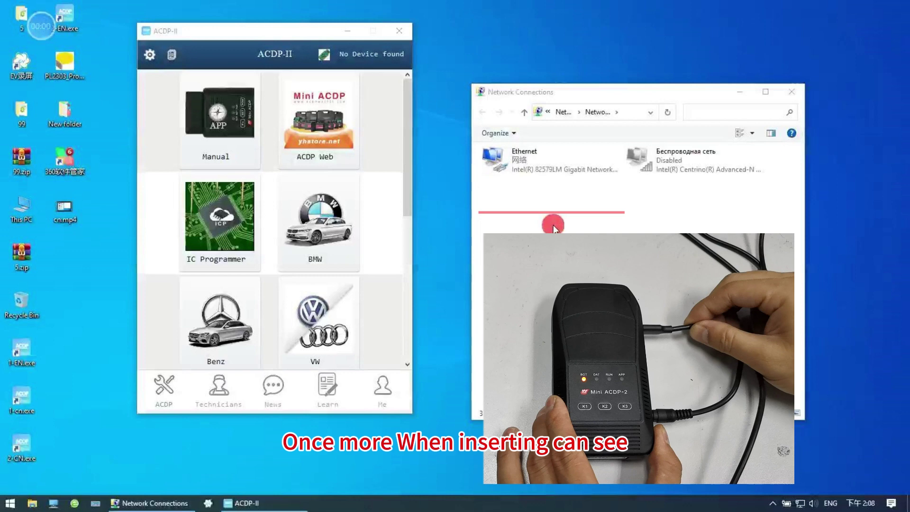
left_click(534, 203)
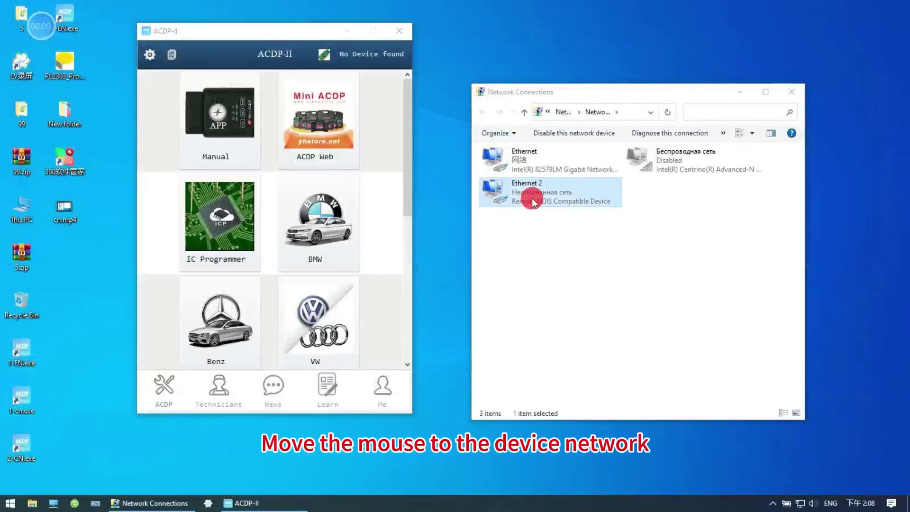
right_click(534, 203)
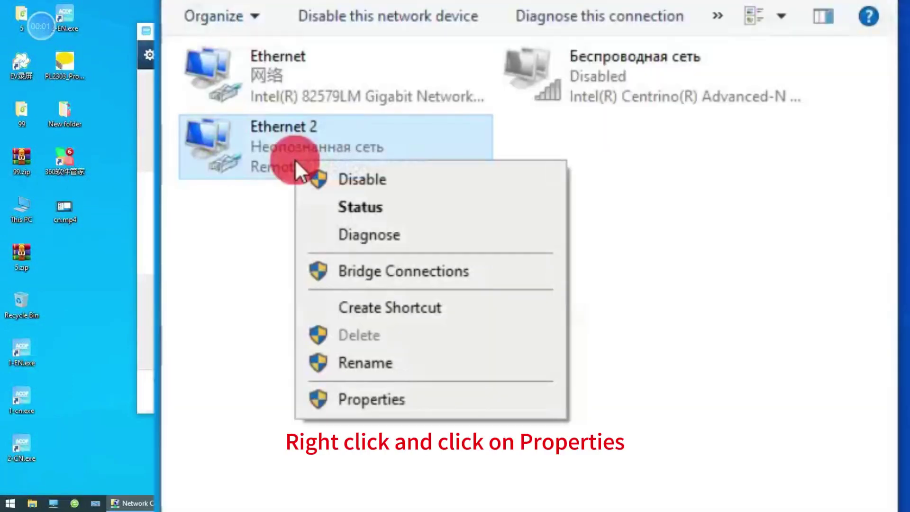
left_click(372, 390)
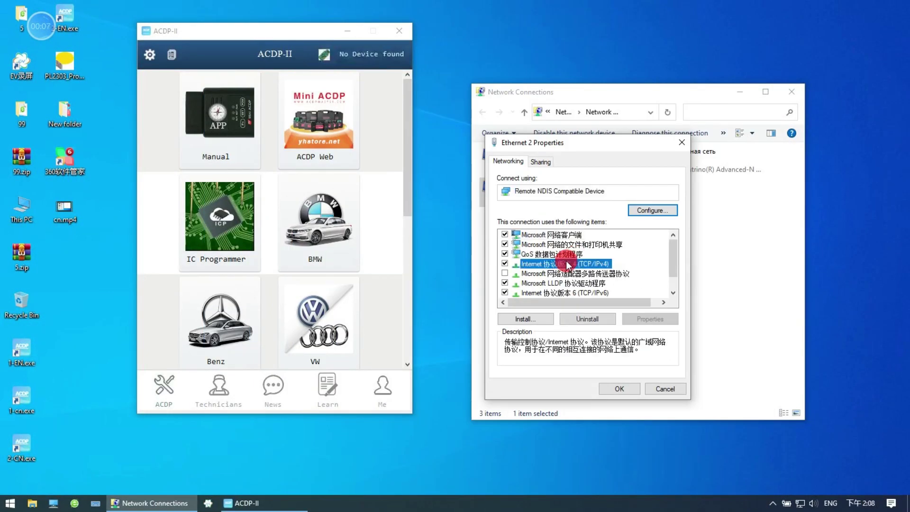
Set IPv4 to 192.168.88.88, mask 255.255.255.0, gateway and DNS 192.168.88.1
double_click(566, 261)
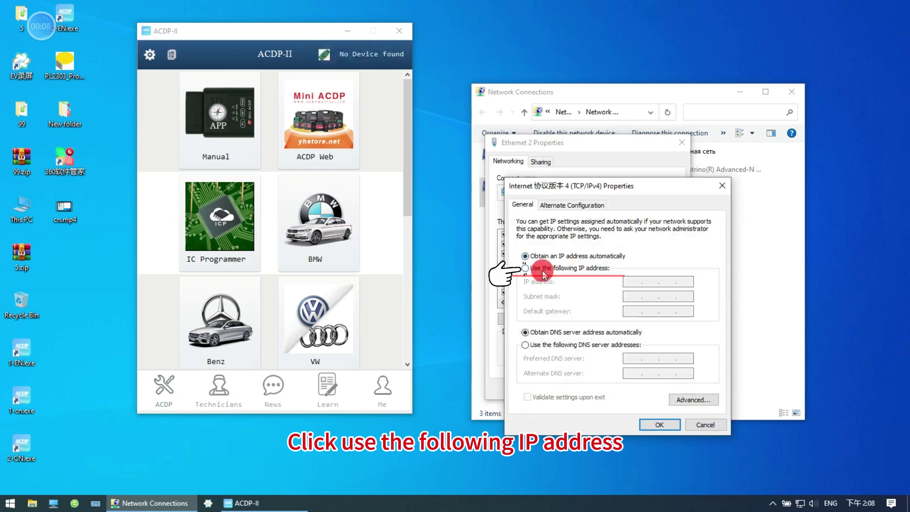
left_click(542, 273)
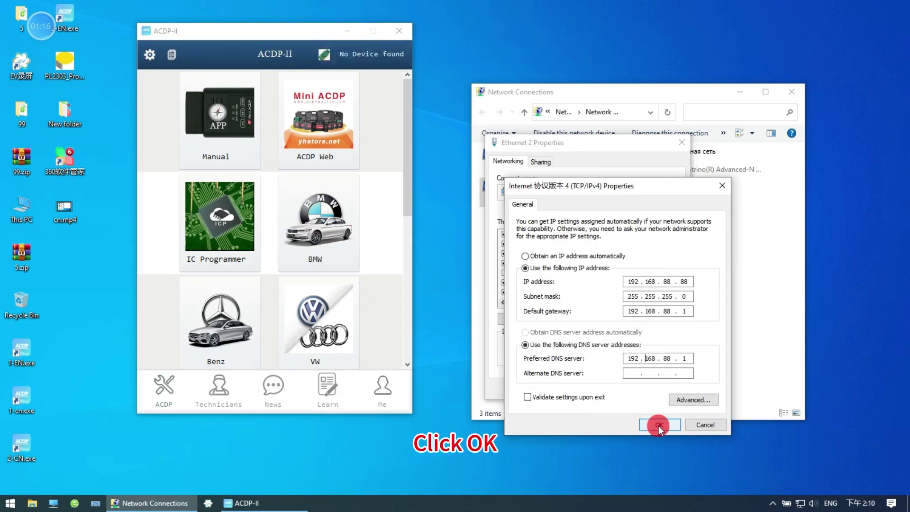
left_click(658, 425)
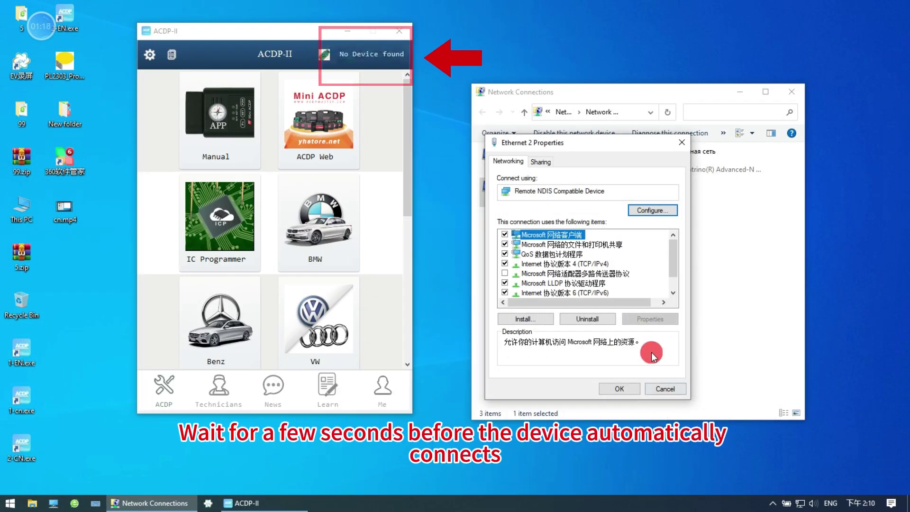